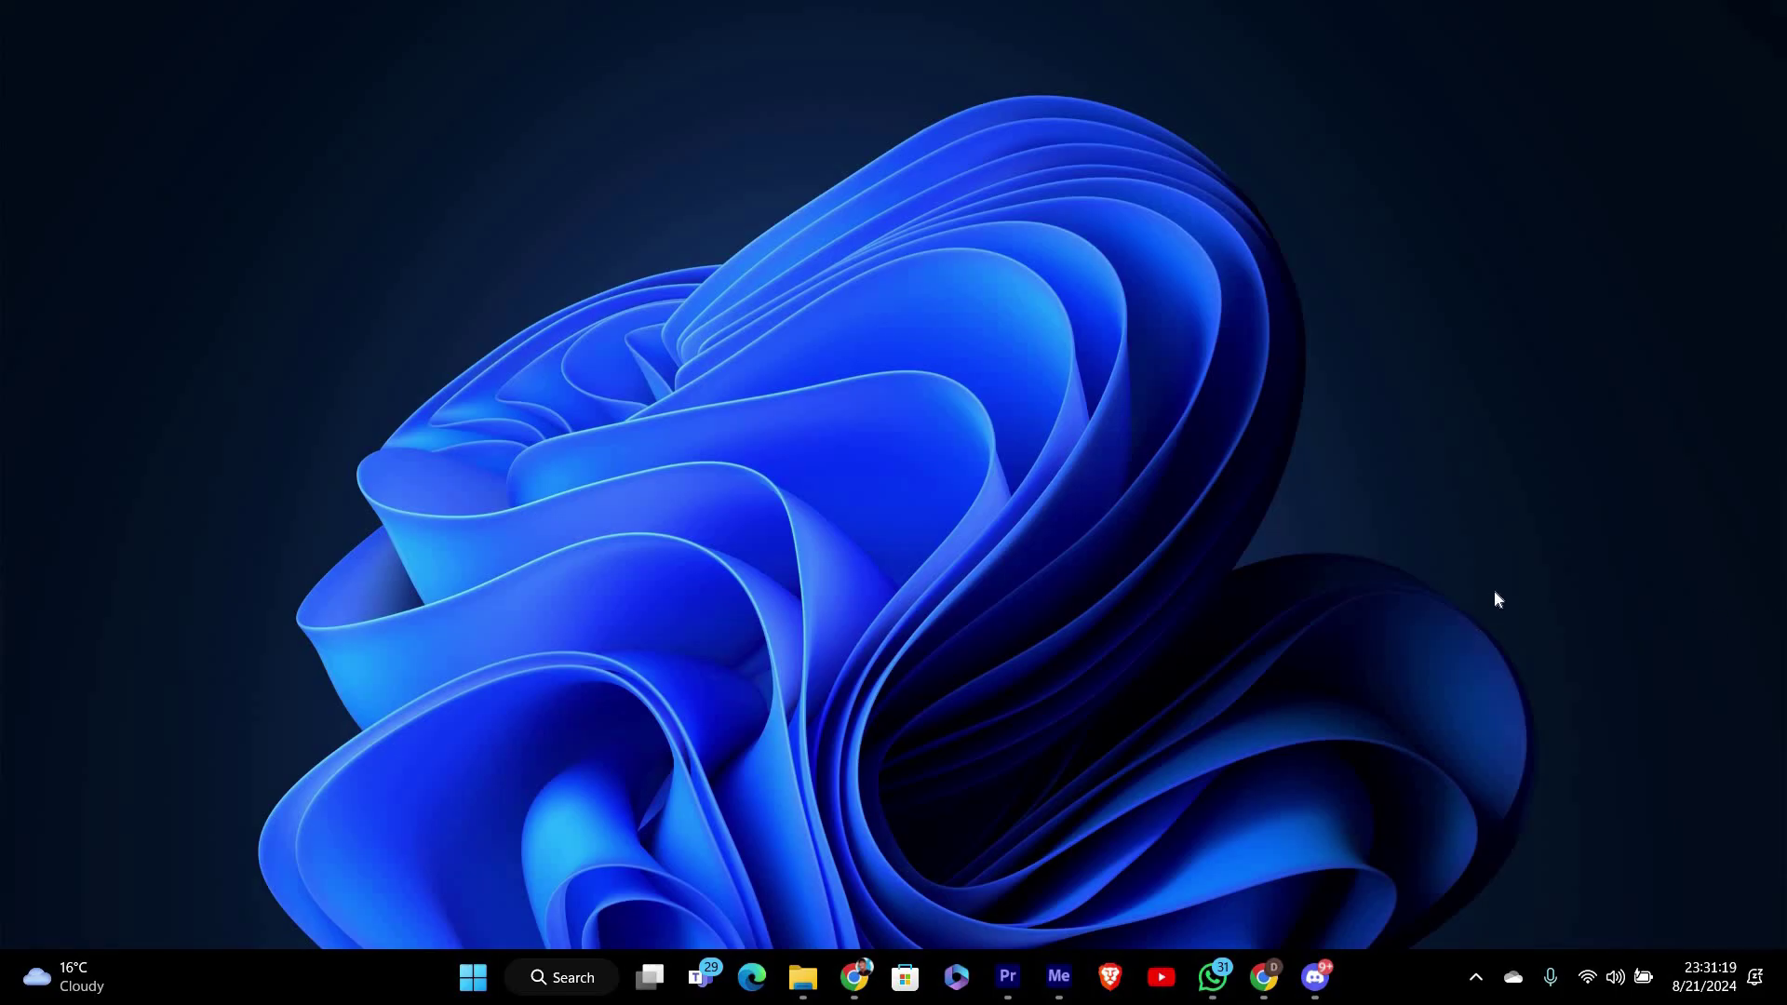
Step: Switch to Discord and connect to the server's General voice channel
left_click(1314, 975)
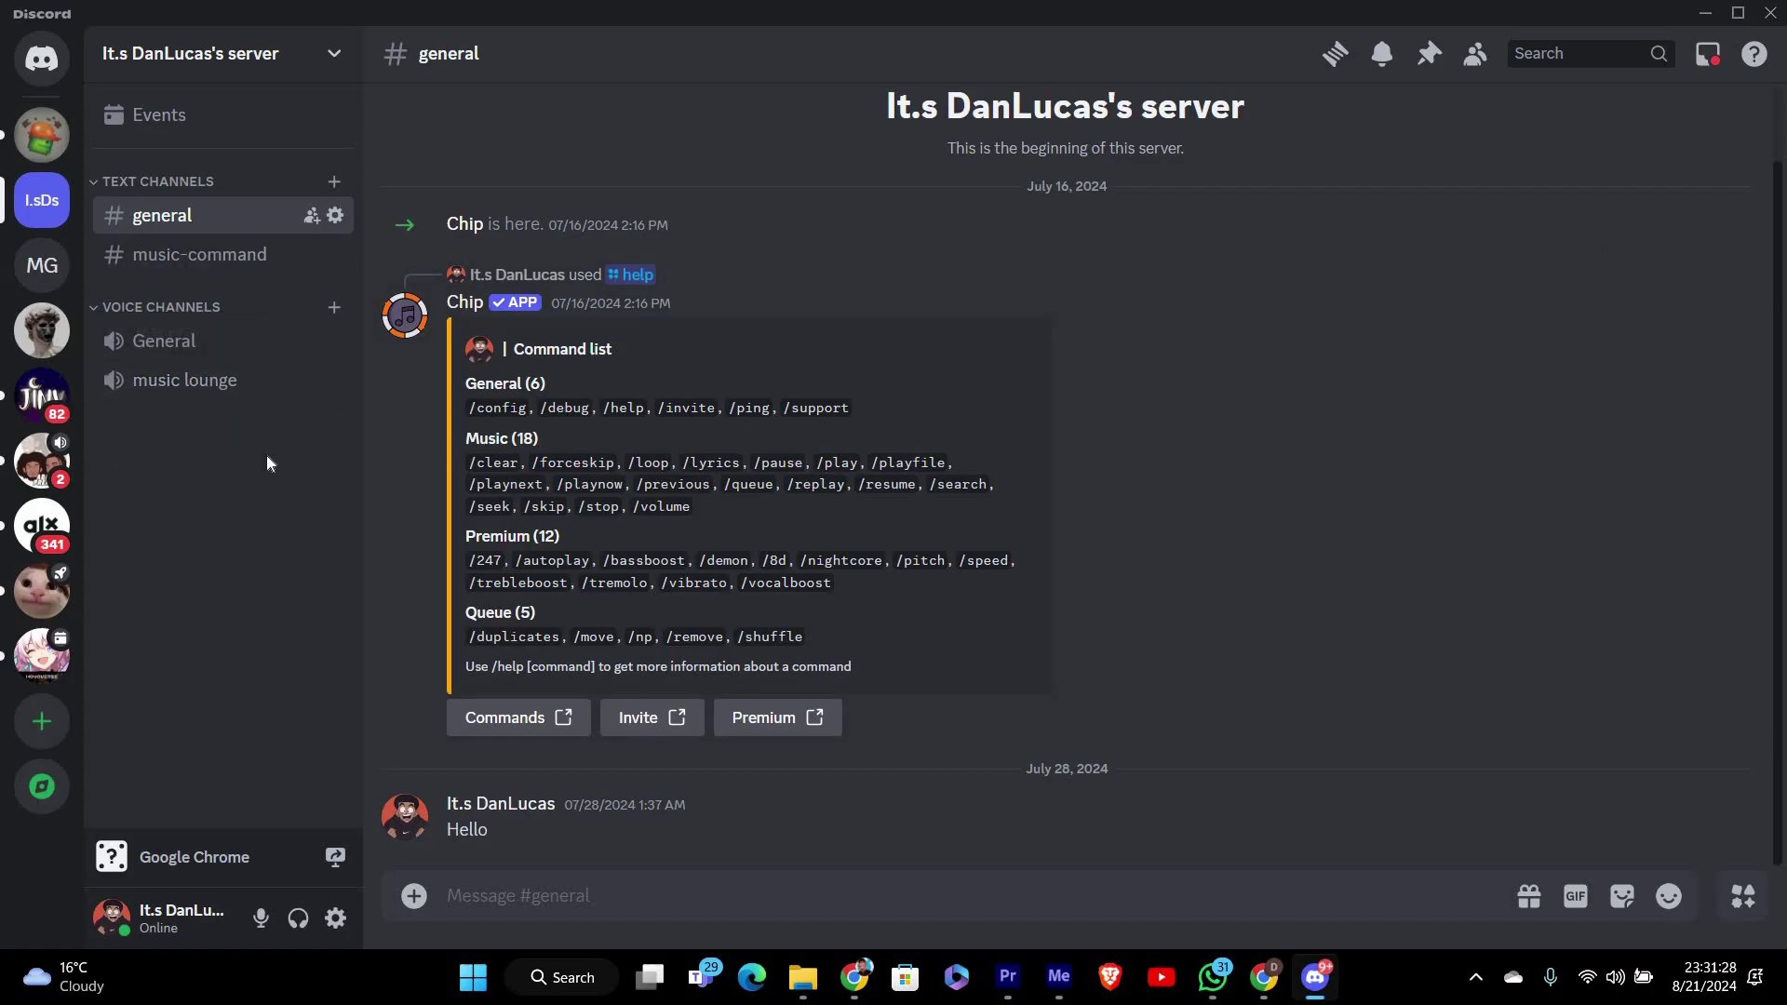
mouse_move(196, 341)
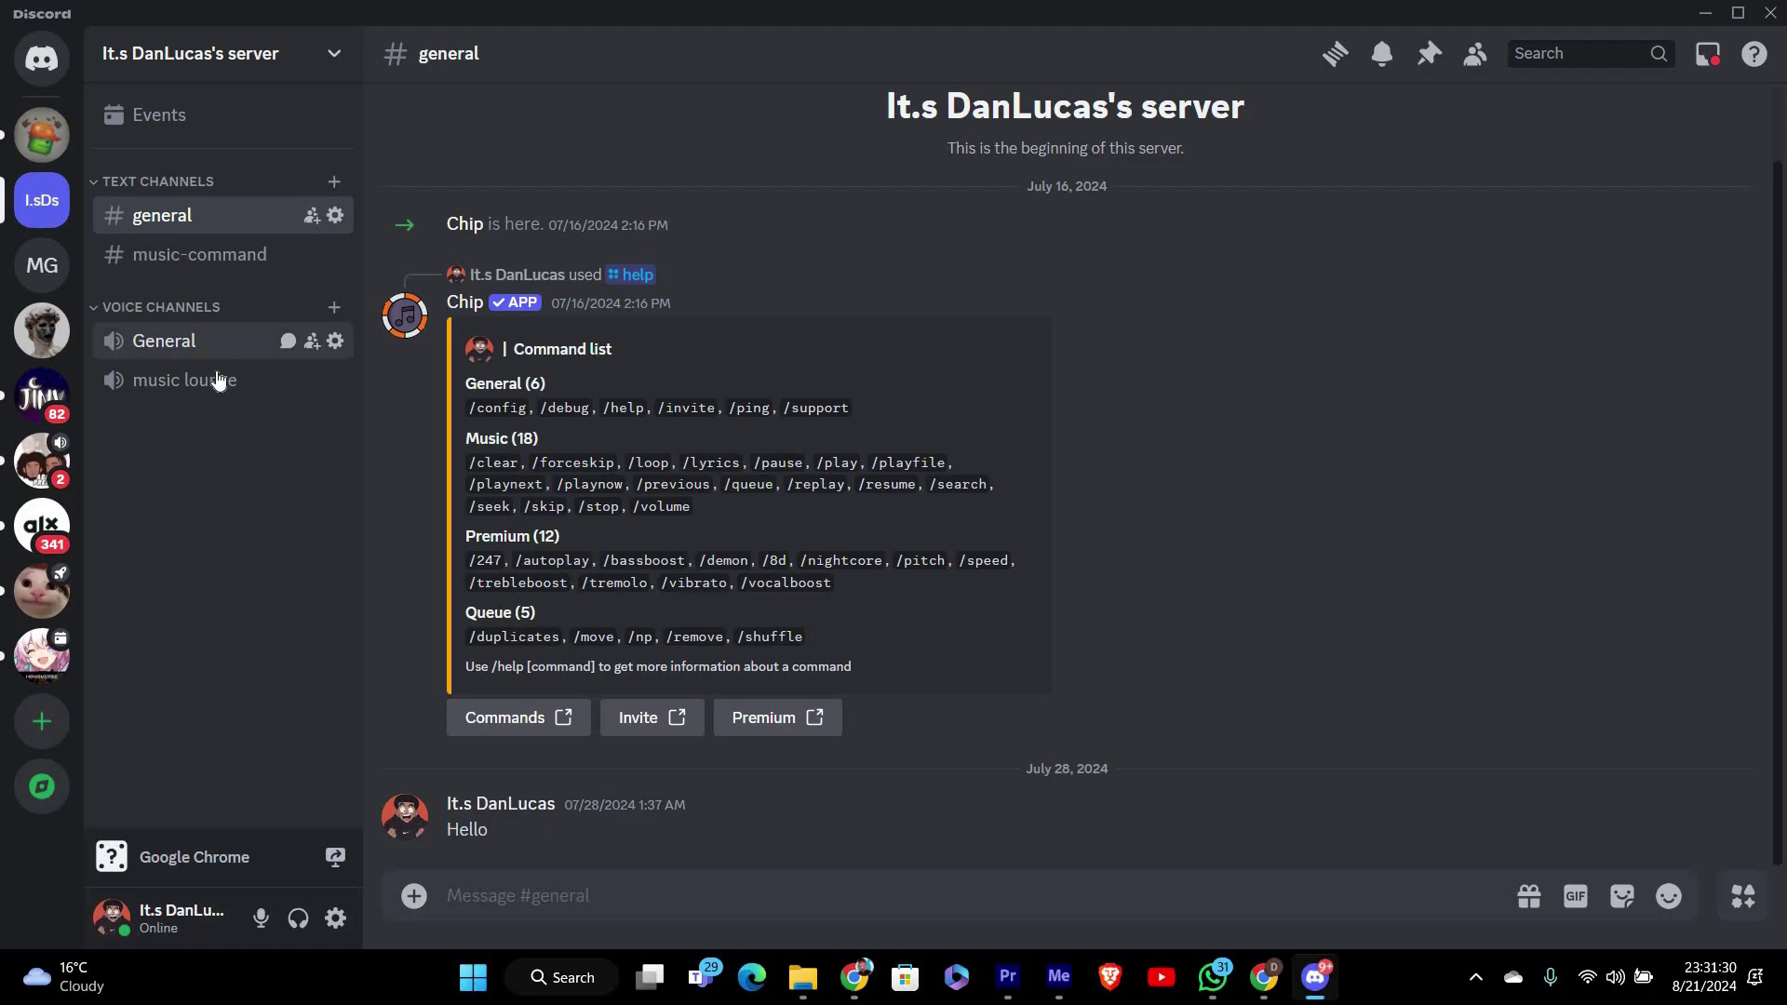
left_click(226, 344)
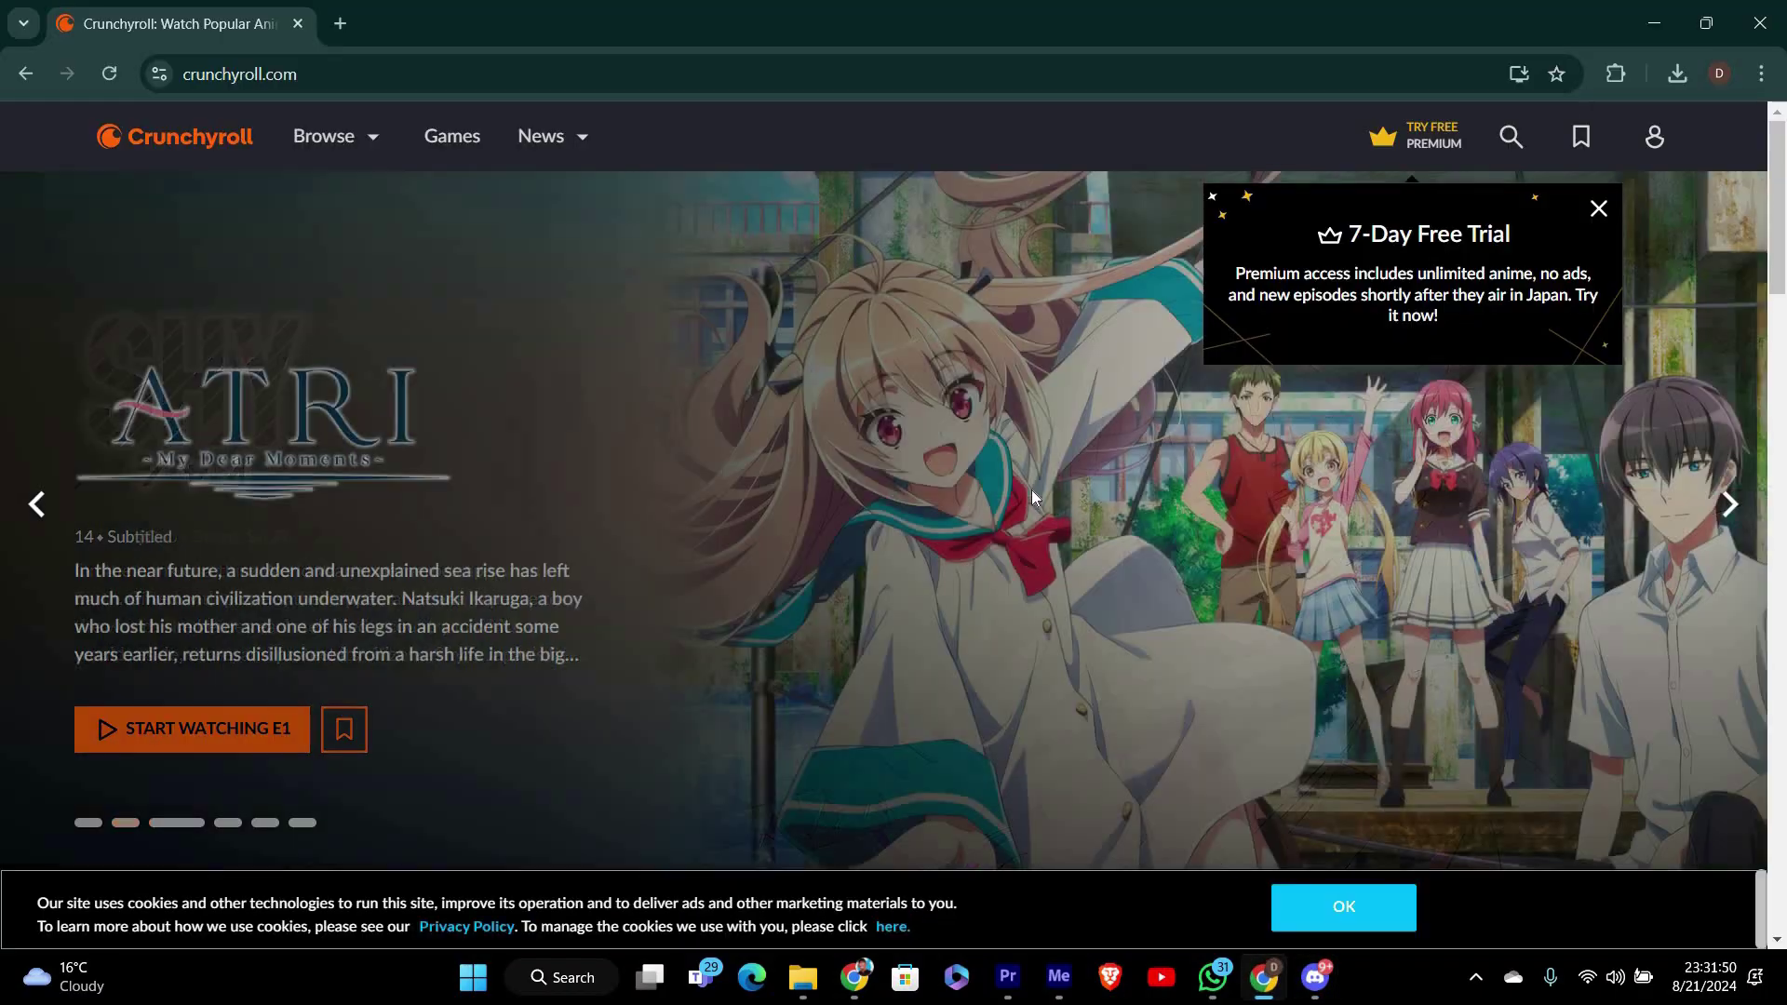
scroll(698, 501, "down", 3)
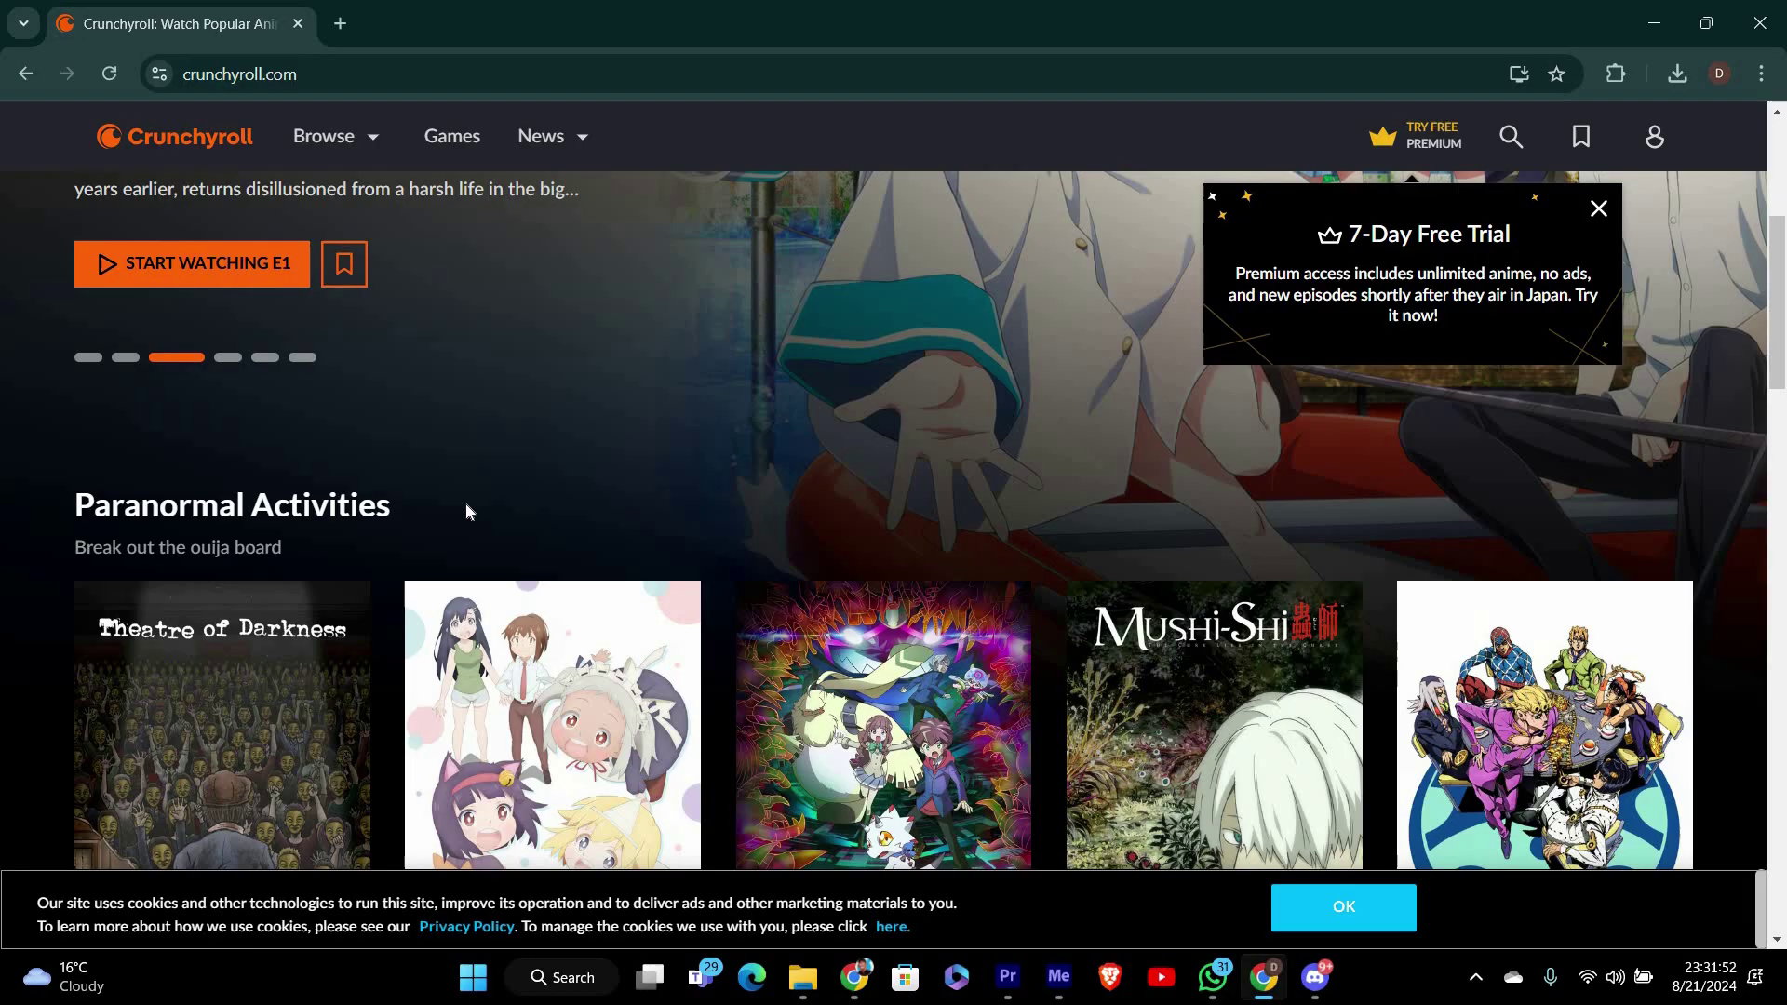
scroll(466, 511, "up", 3)
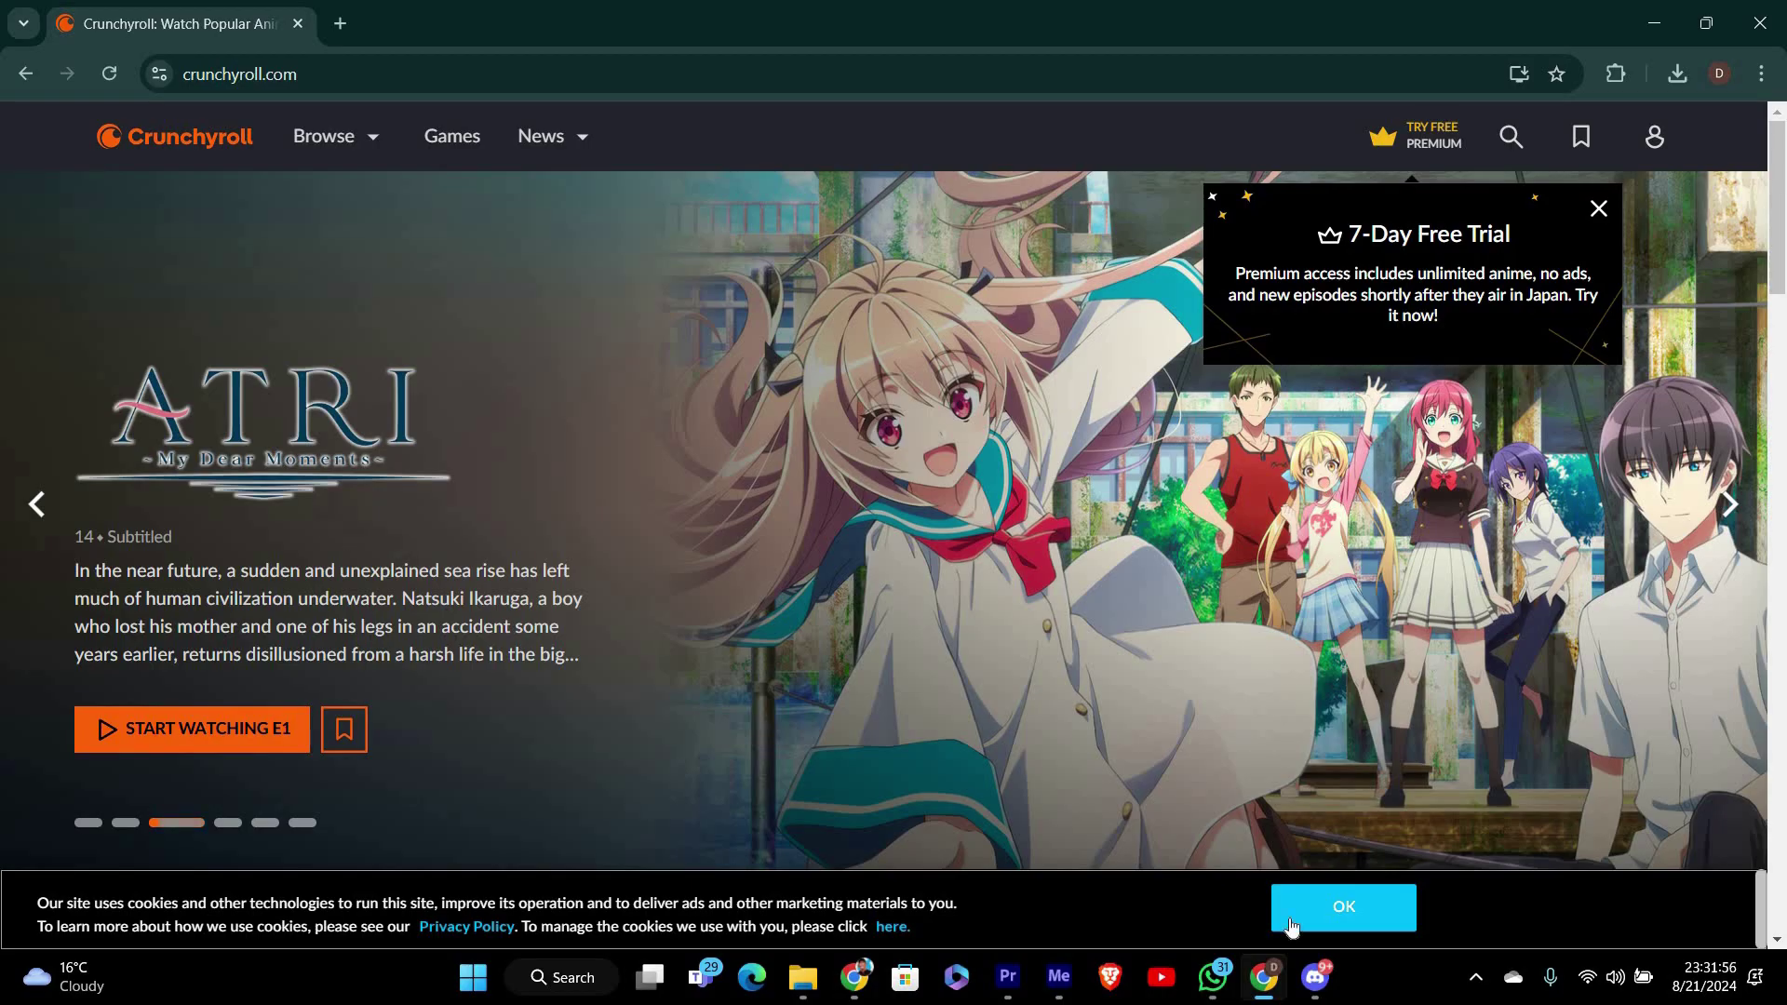
Step: Return to the Discord call and bring up the Share Your Screen picker
key("alt+Tab")
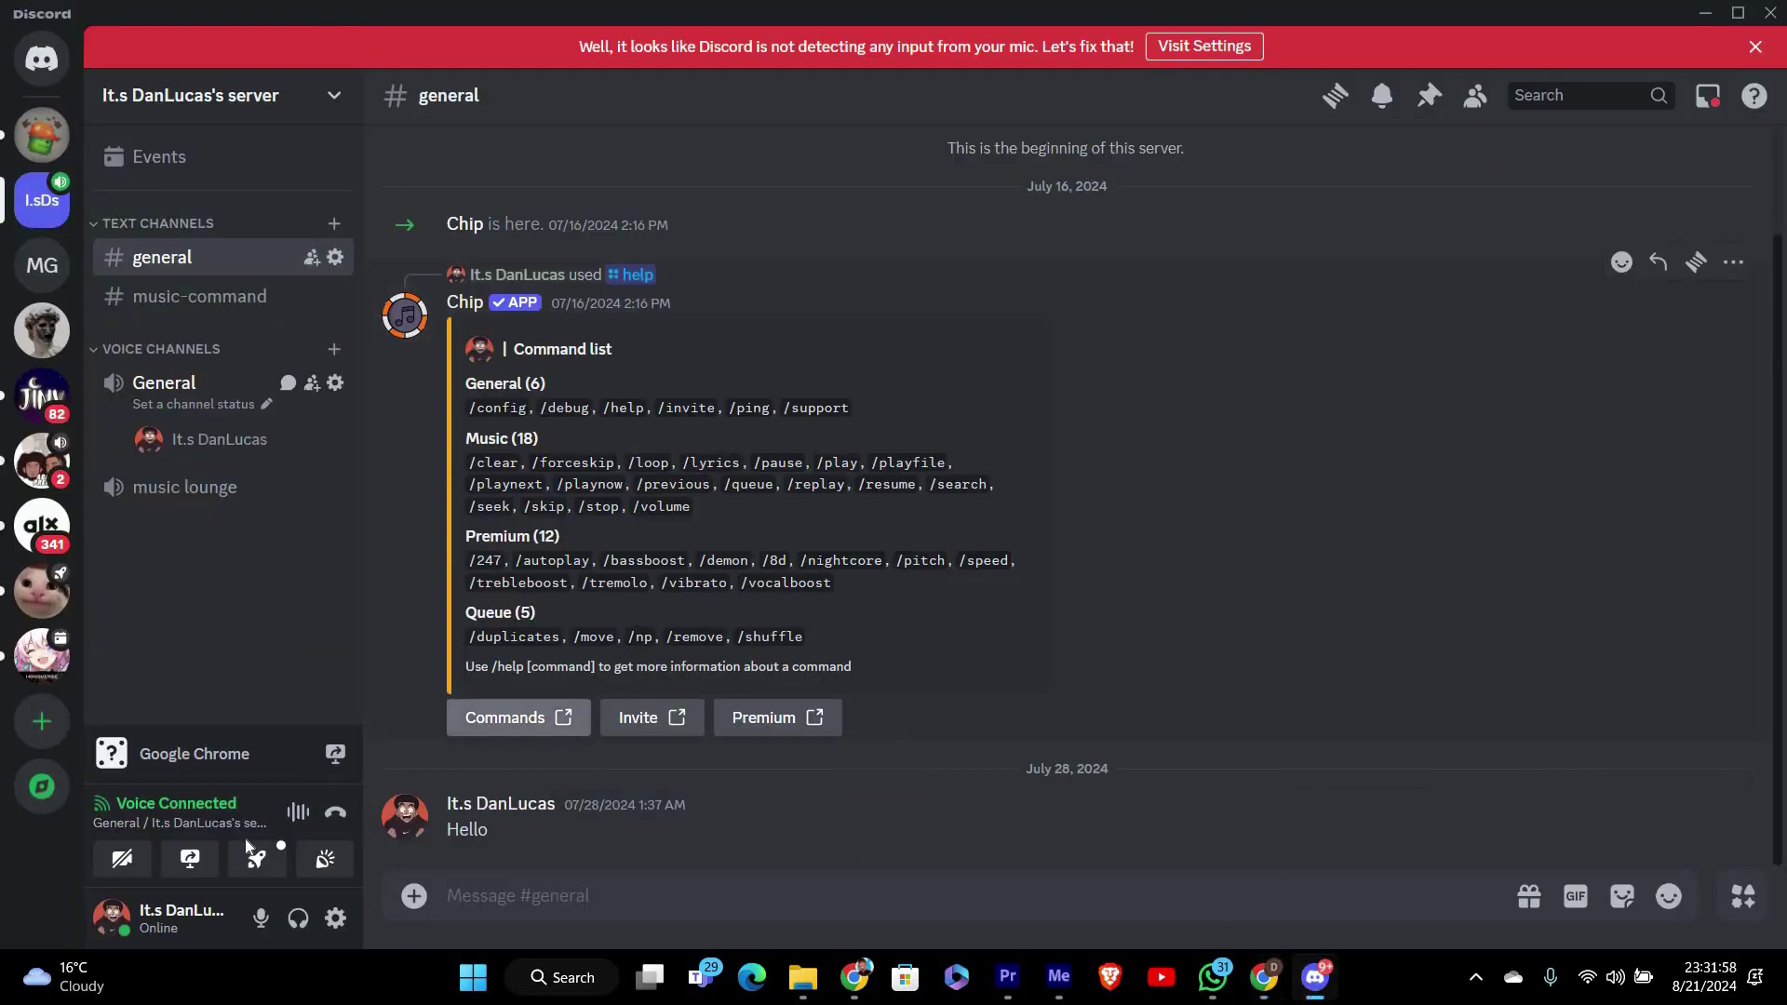
left_click(297, 817)
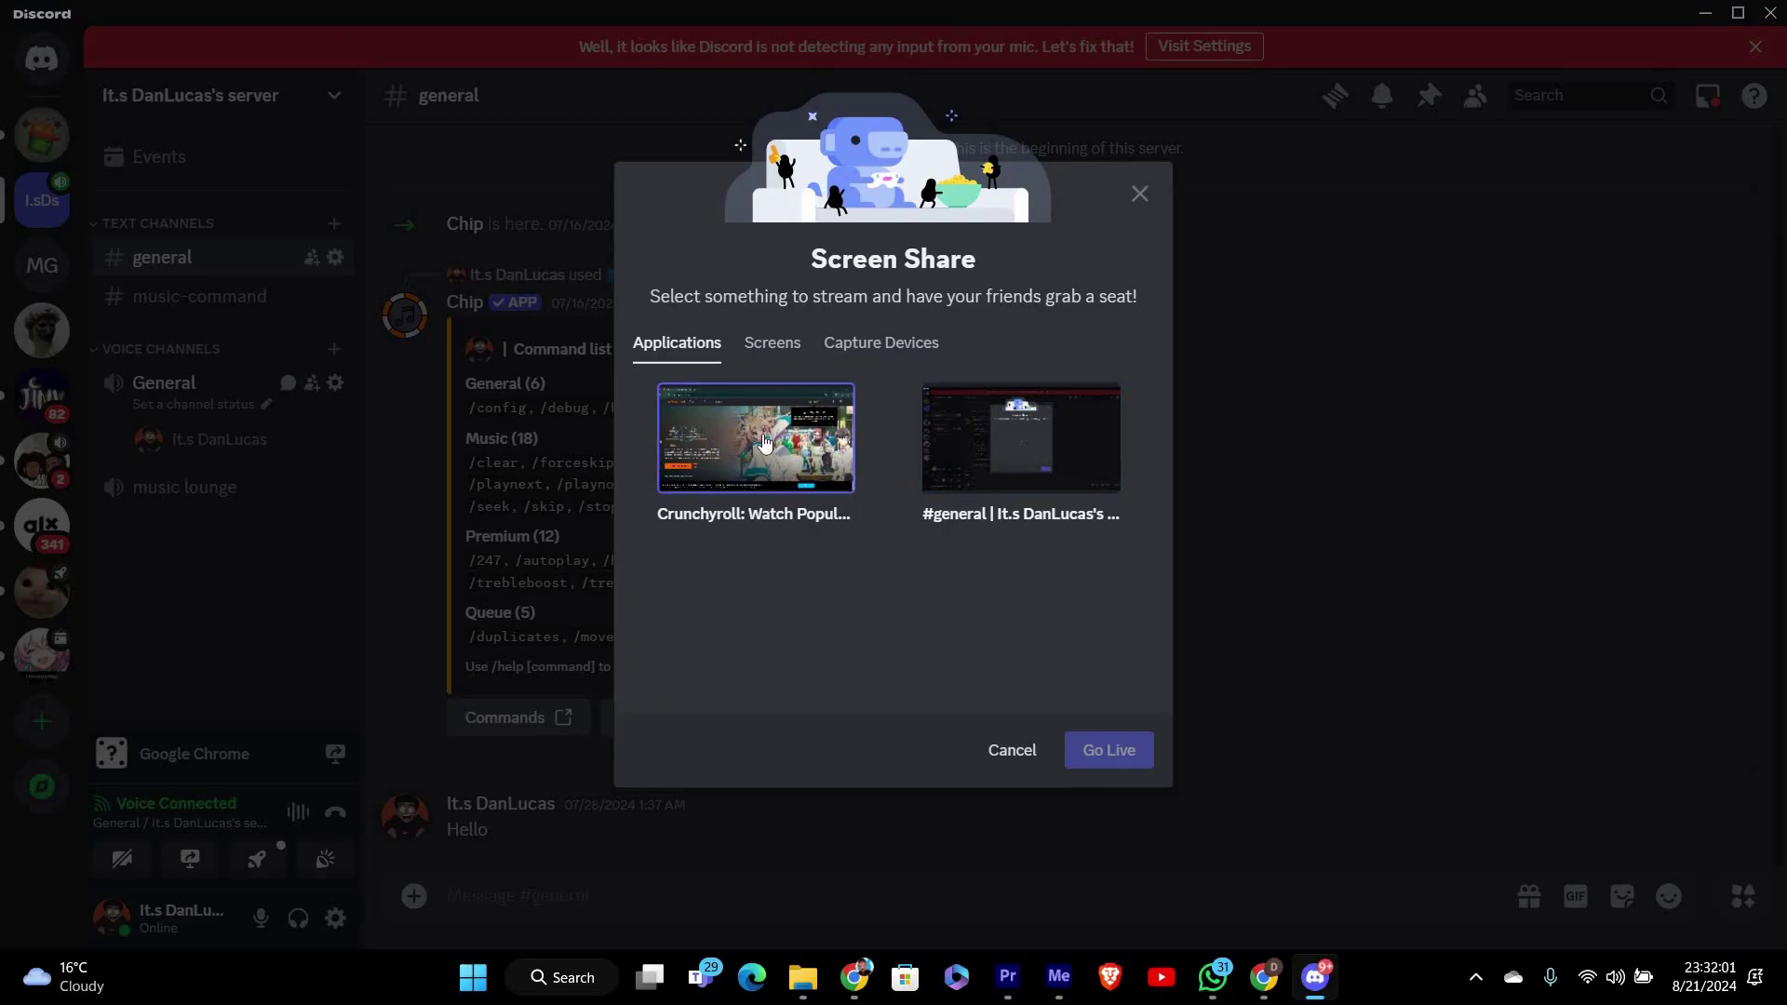
Step: Go Live with the Crunchyroll window in General, then stop streaming and disconnect
left_click(764, 444)
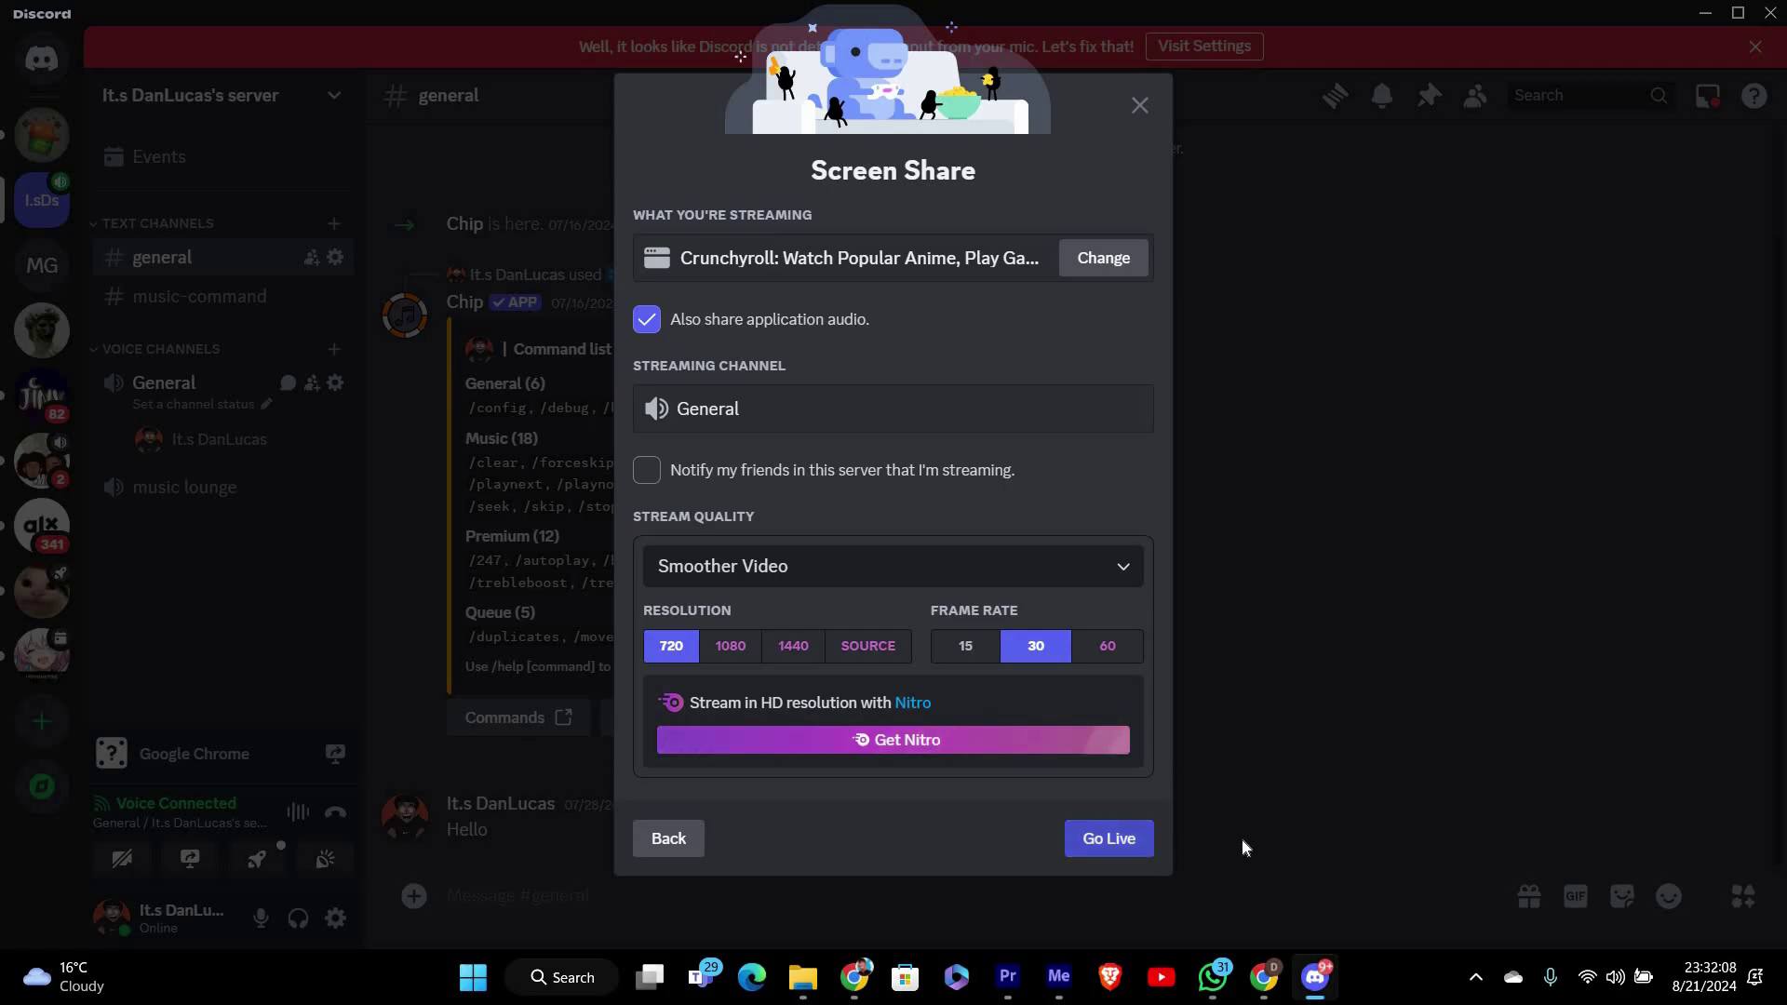
left_click(1125, 840)
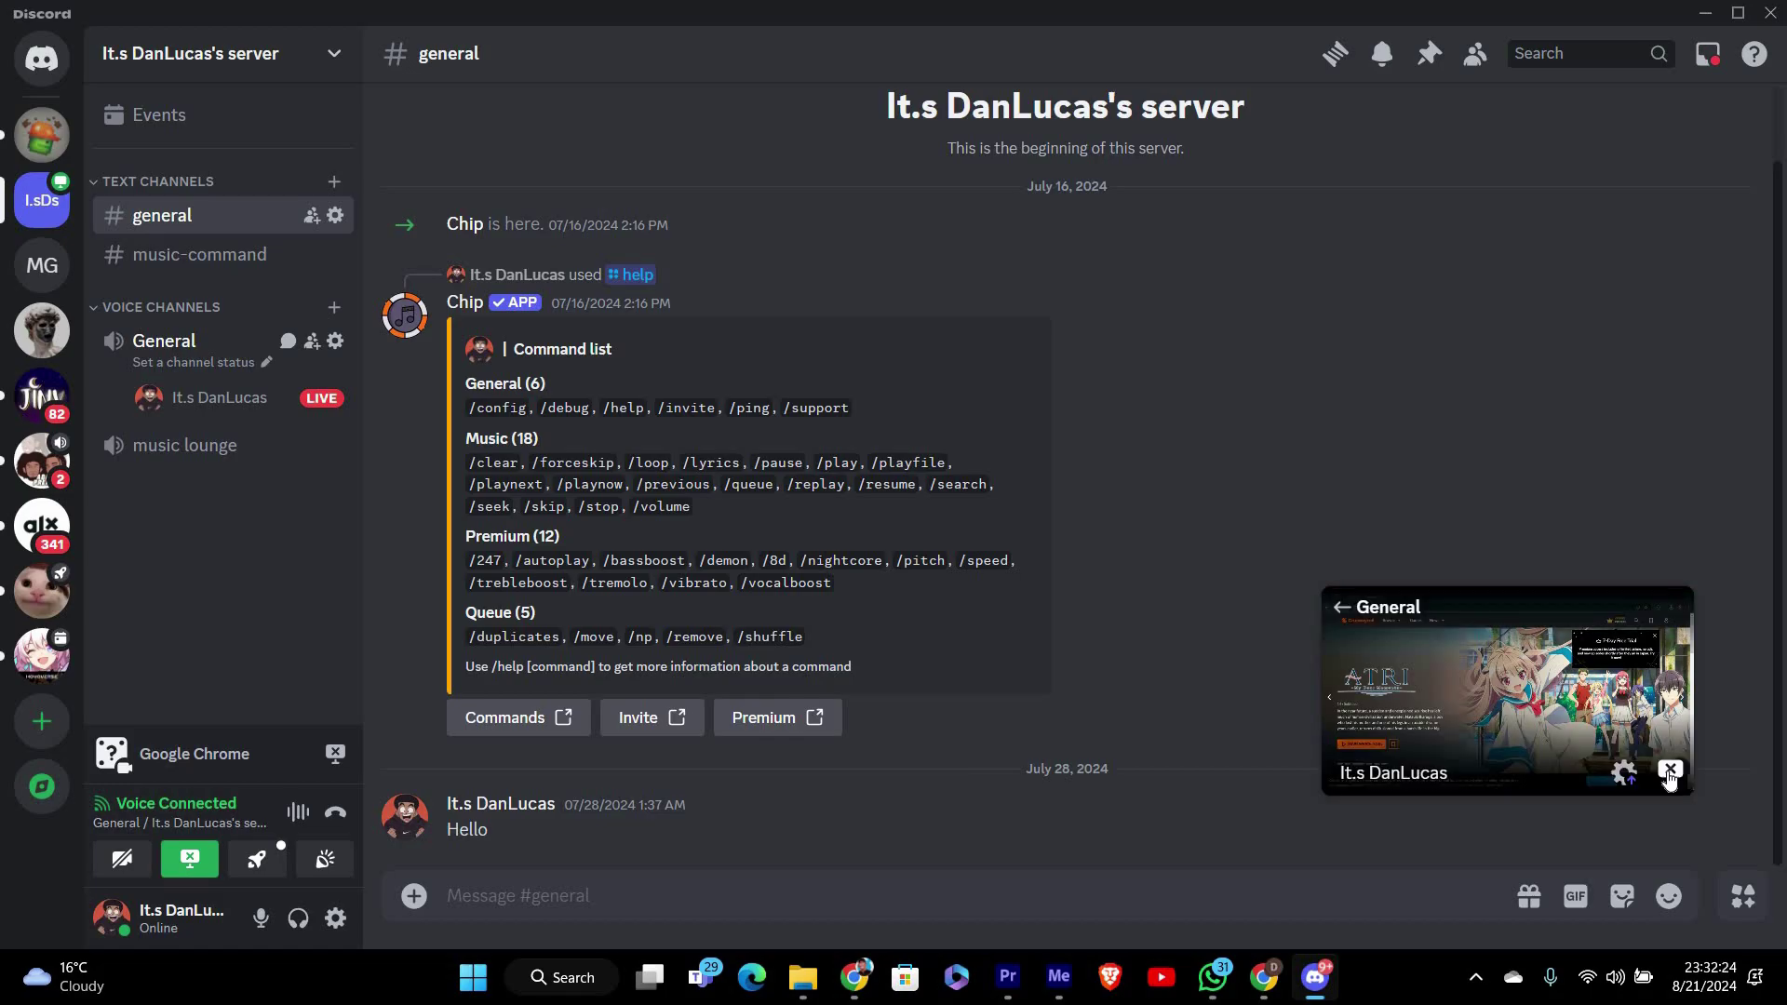
left_click(1669, 768)
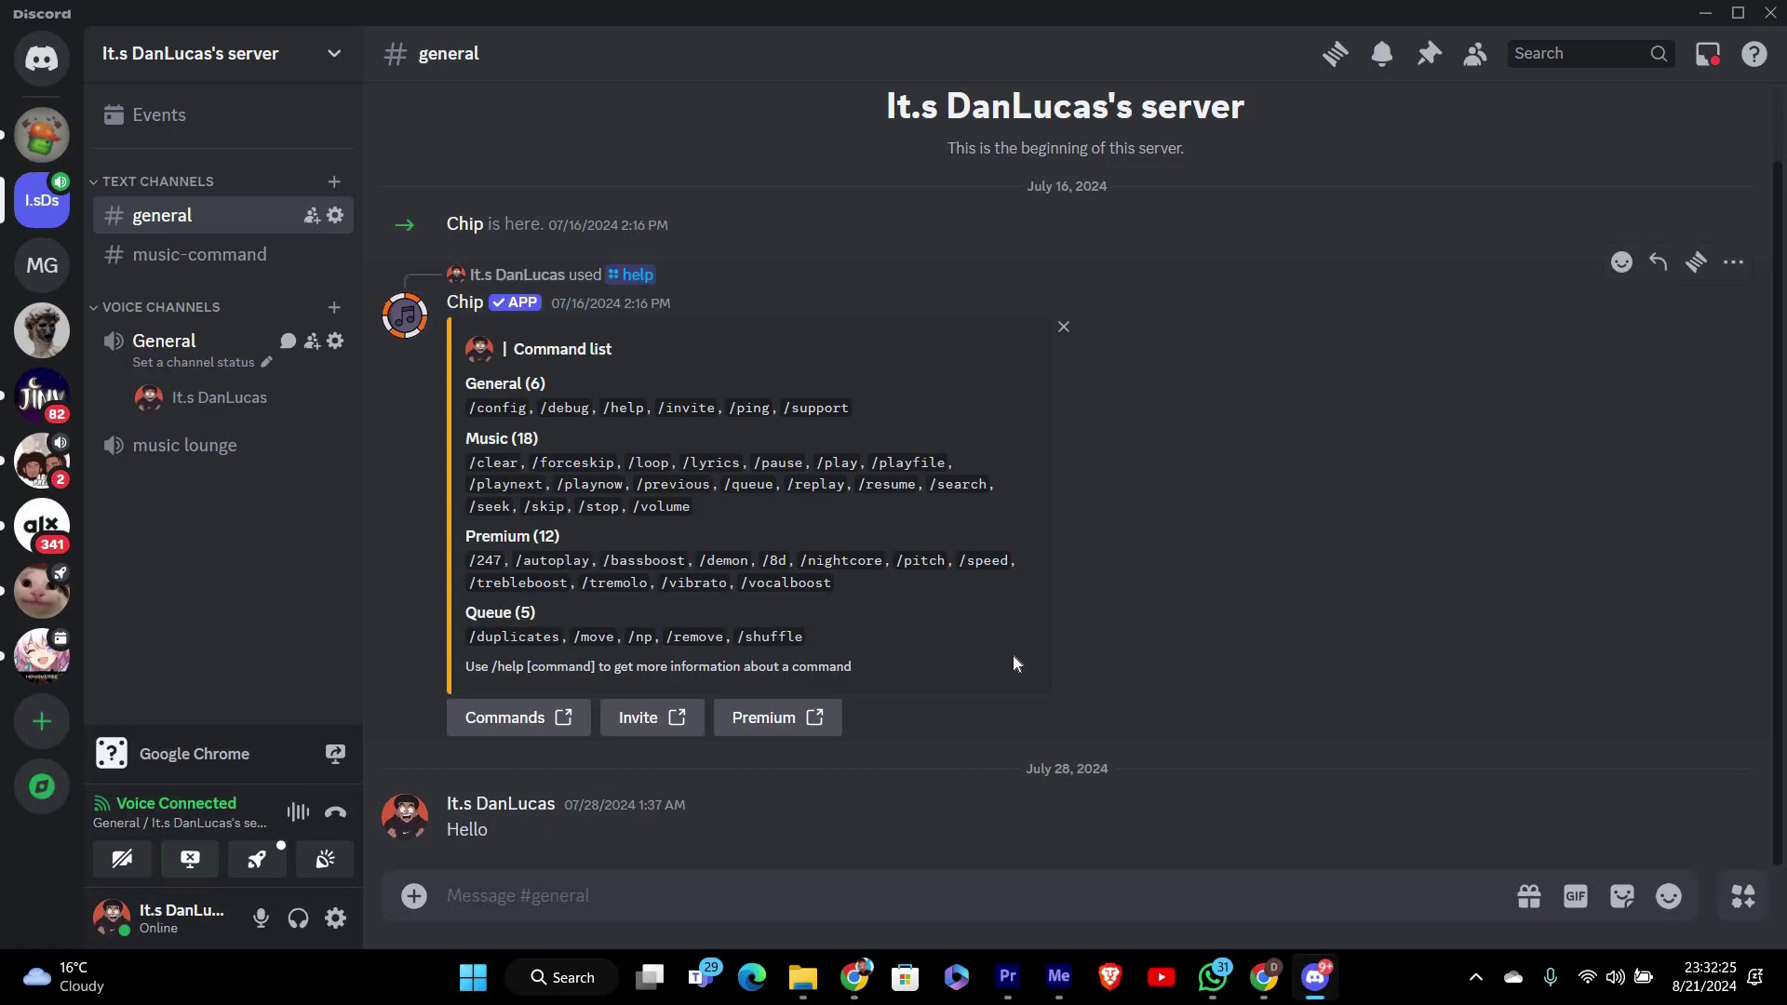
left_click(335, 811)
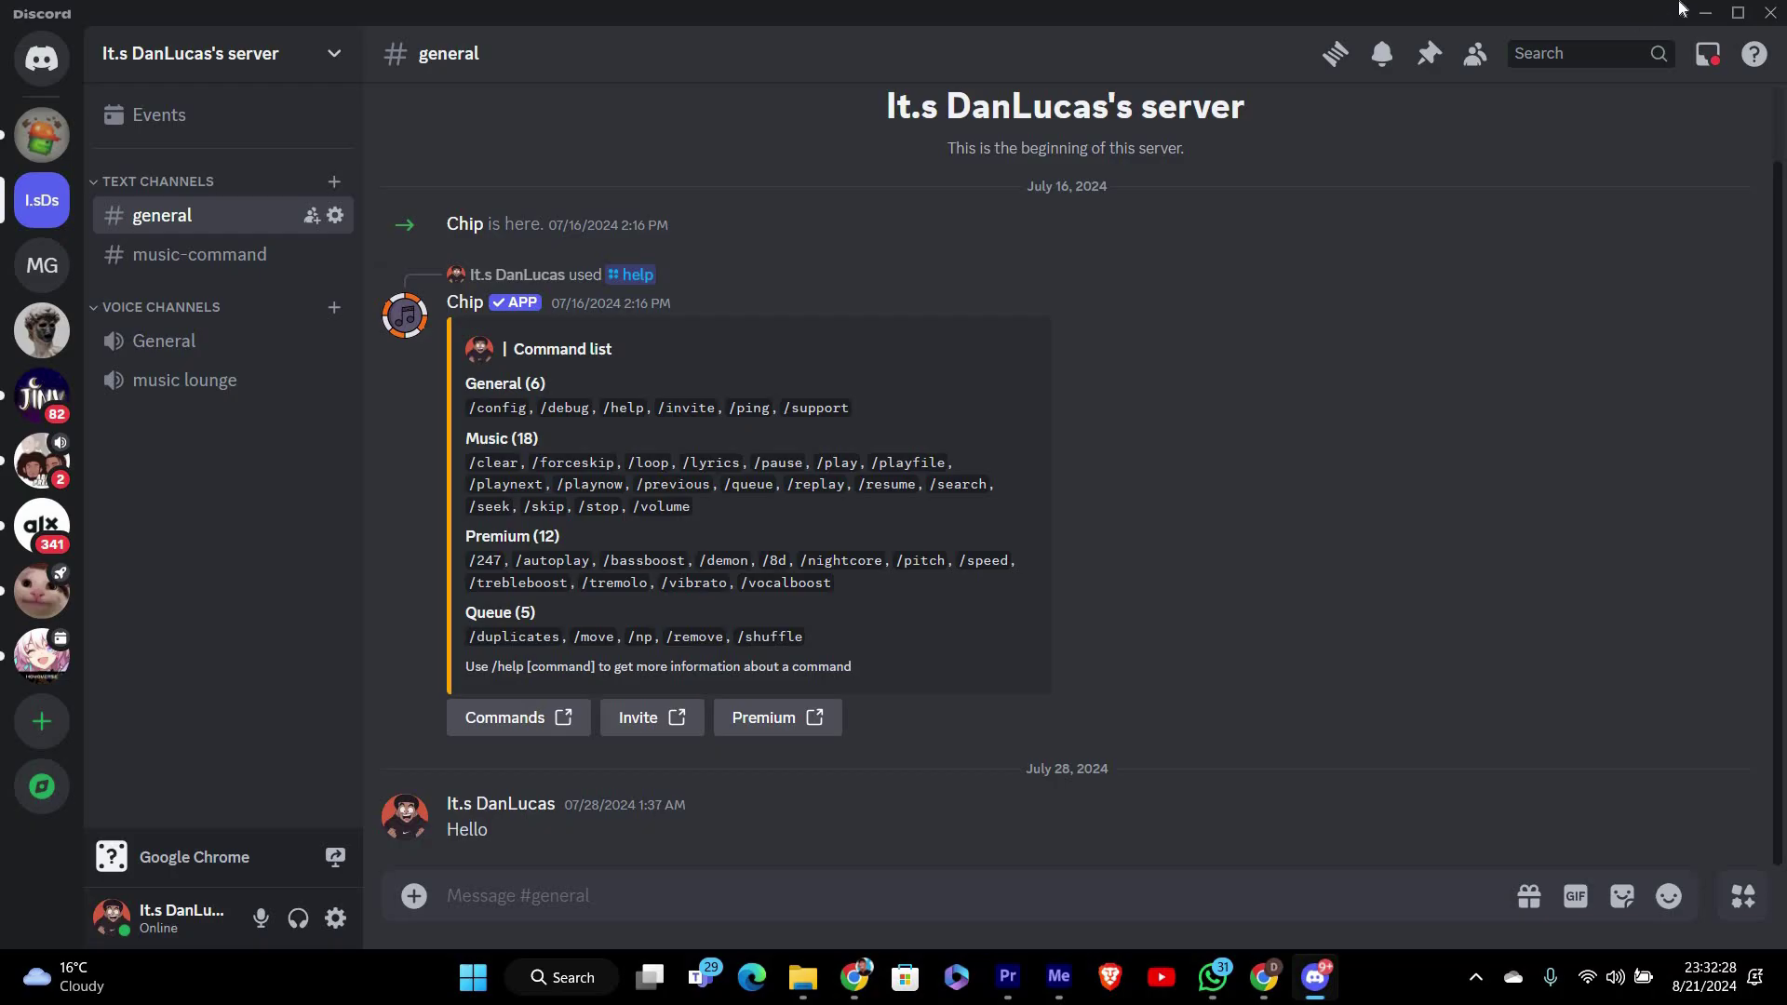
Step: Minimize both Discord and the Crunchyroll Chrome window, leaving the empty desktop
left_click(1704, 15)
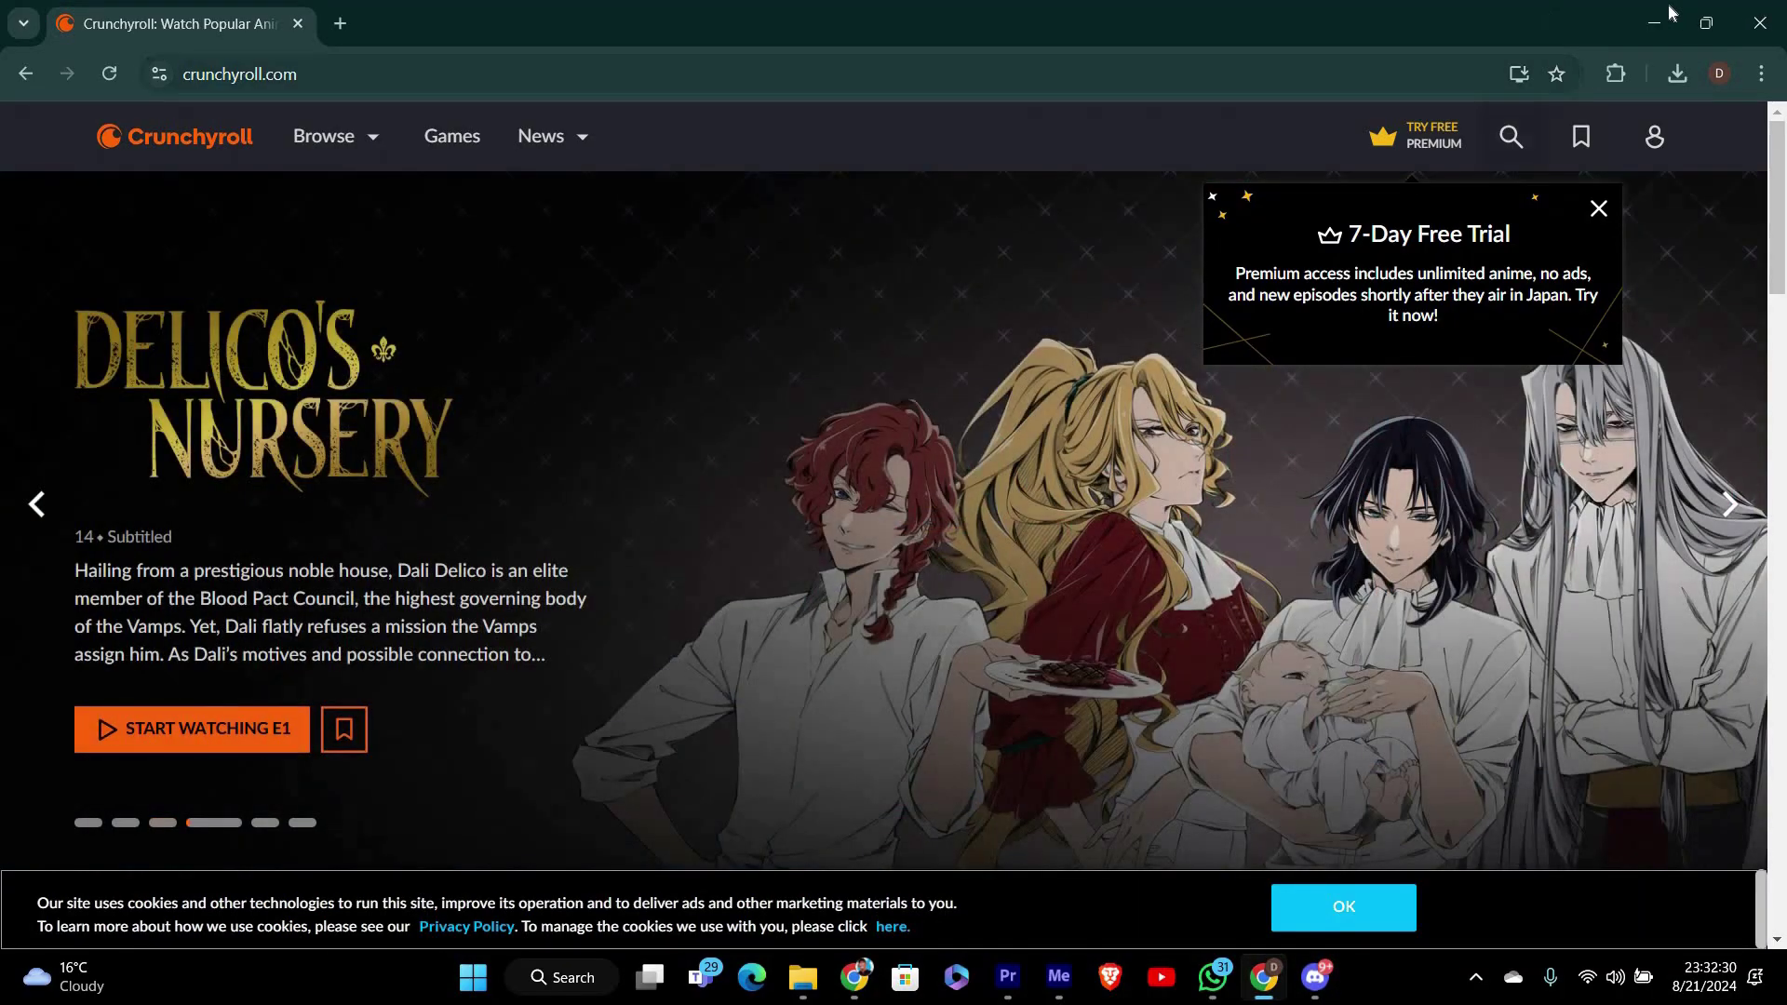
left_click(1668, 7)
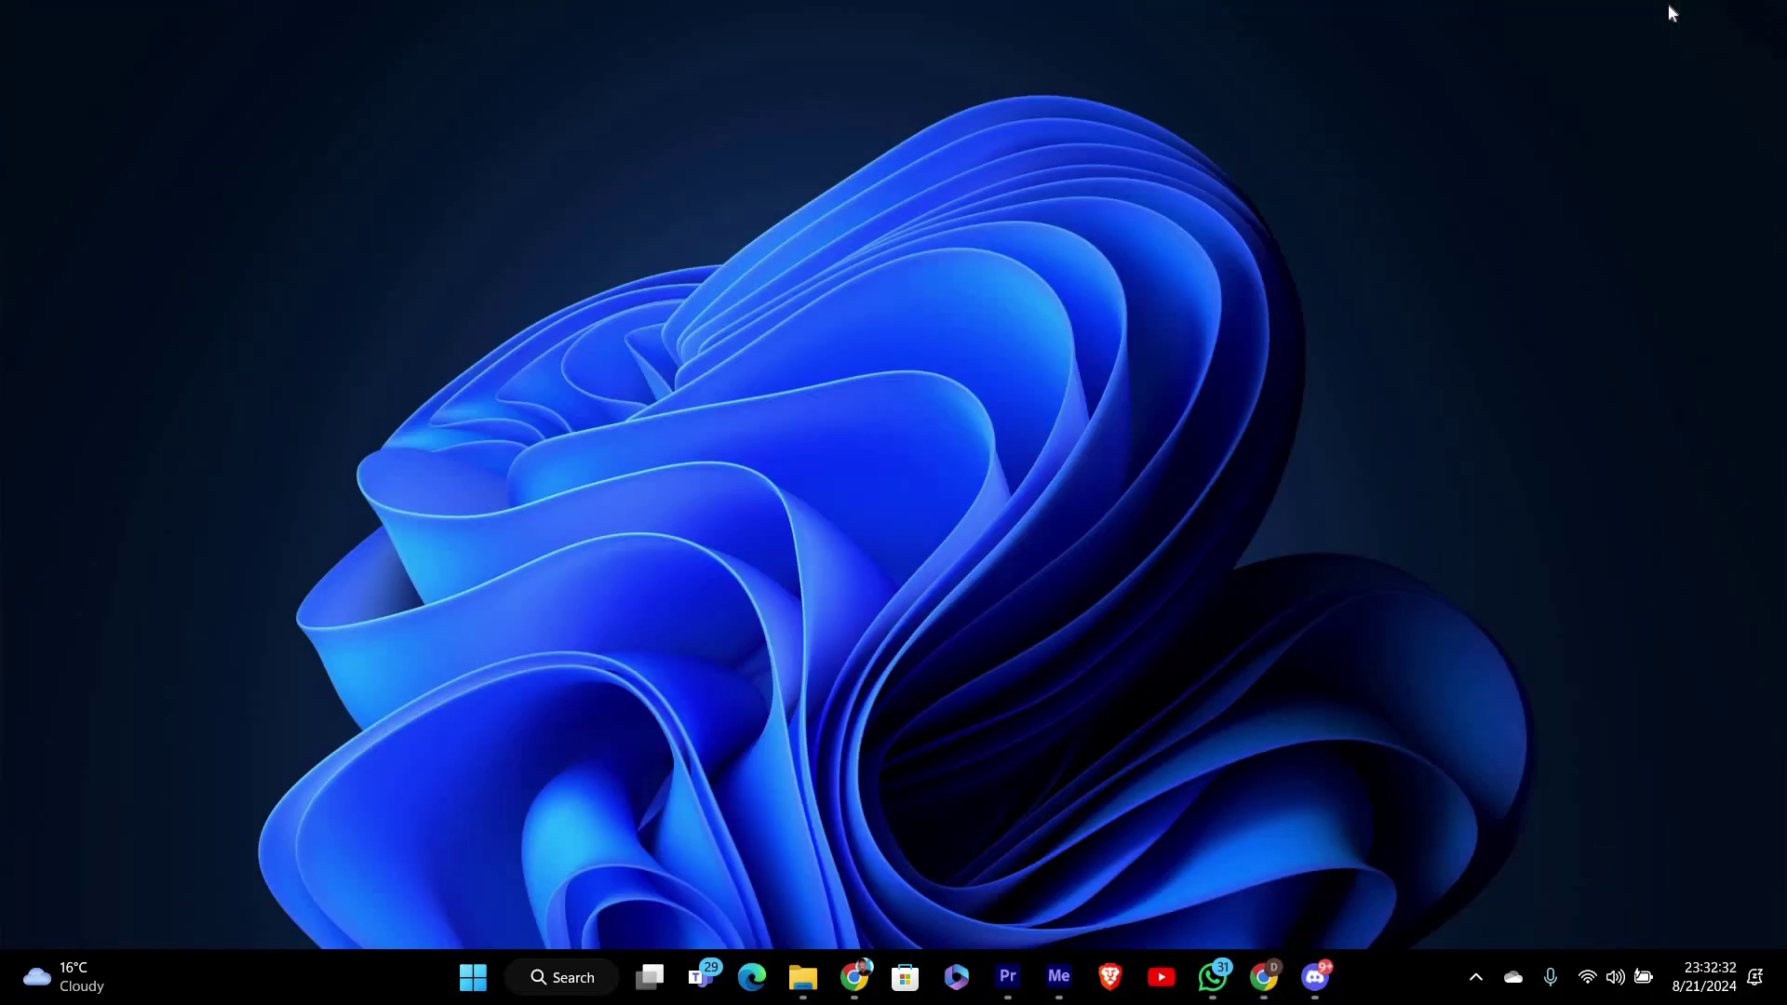